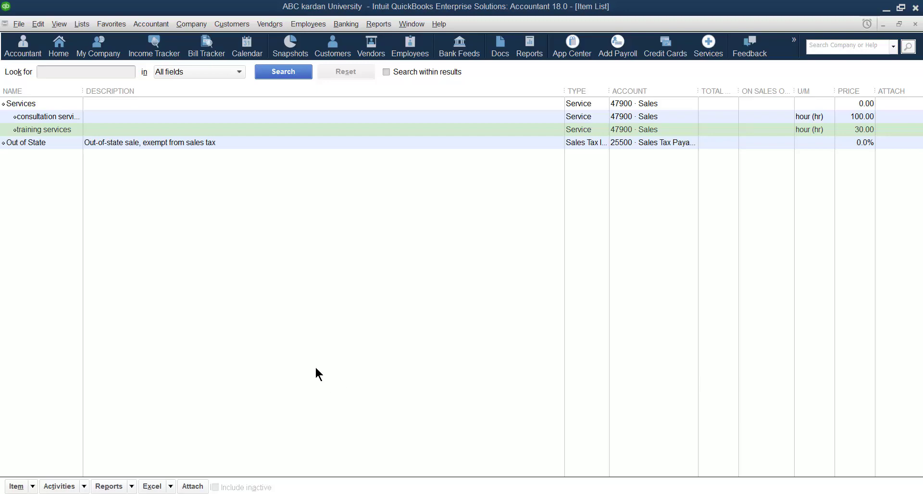
Create a new item of type Inventory Part and name it mouse.
{"action": "left_click", "coordinate": [29, 487]}
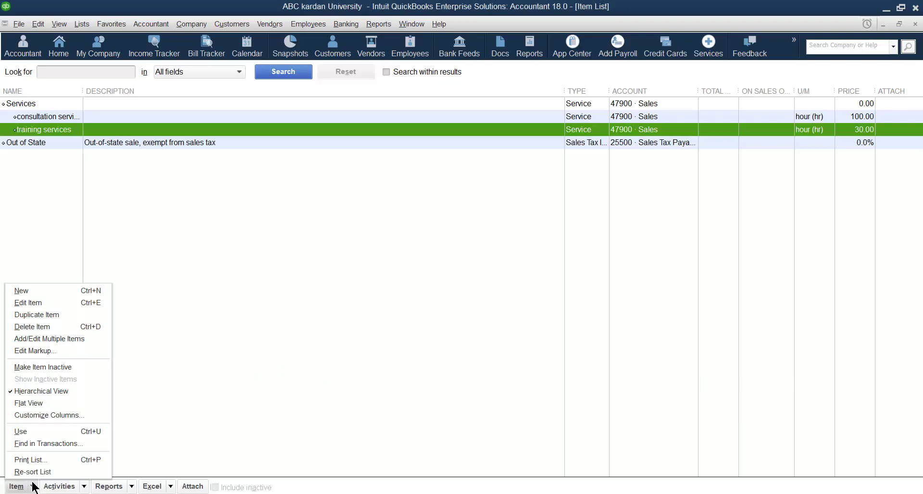
{"action": "left_click", "coordinate": [33, 291]}
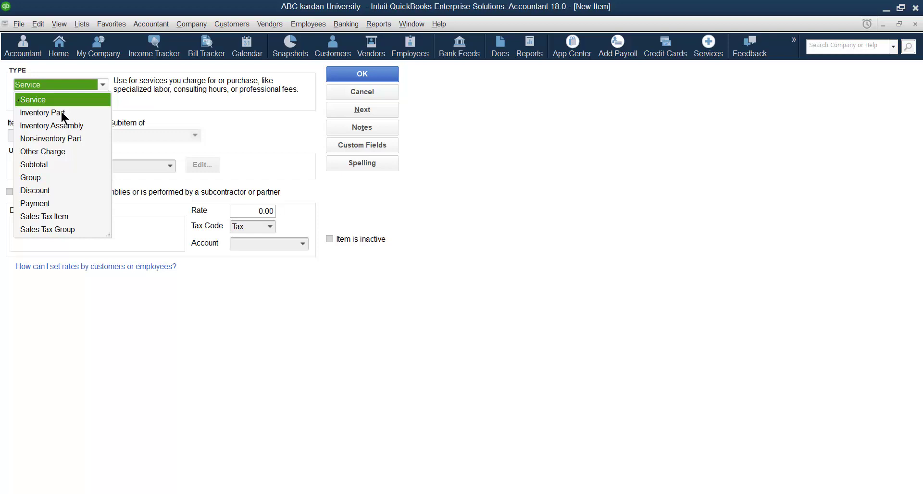
{"action": "key", "text": "Escape"}
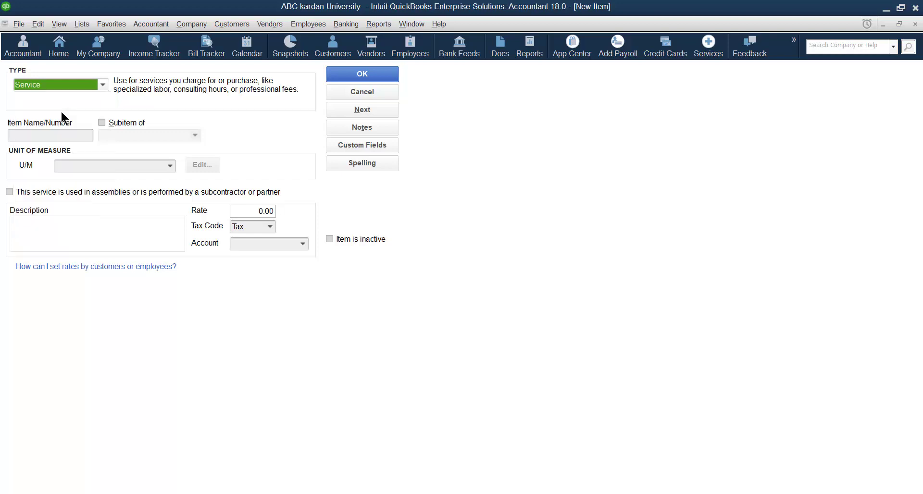
{"action": "left_click", "coordinate": [104, 86]}
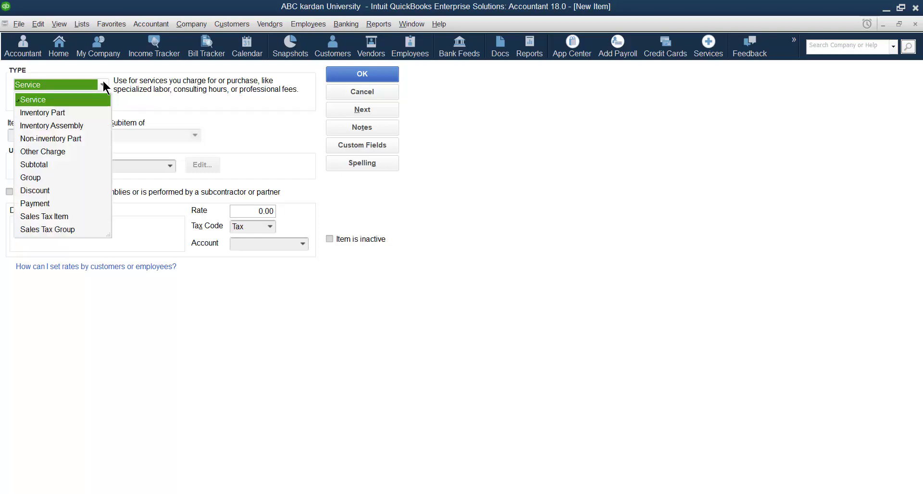
{"action": "left_click", "coordinate": [59, 112]}
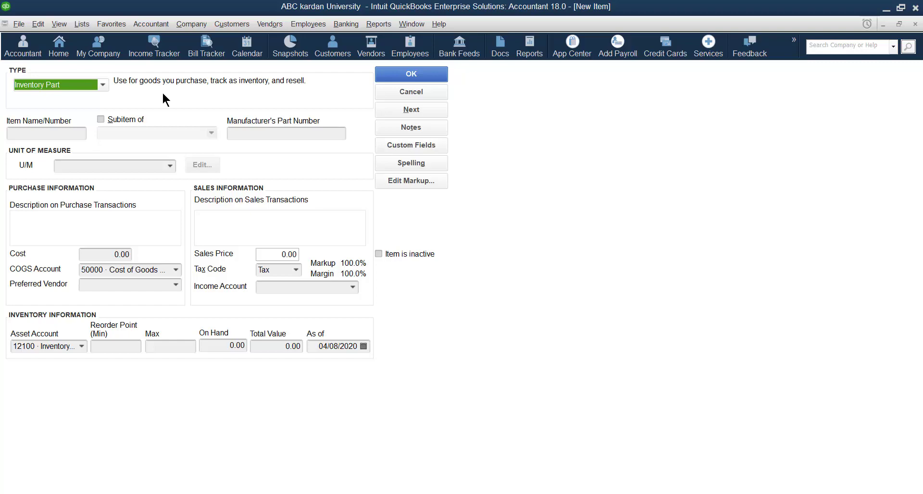
{"action": "left_click", "coordinate": [50, 134]}
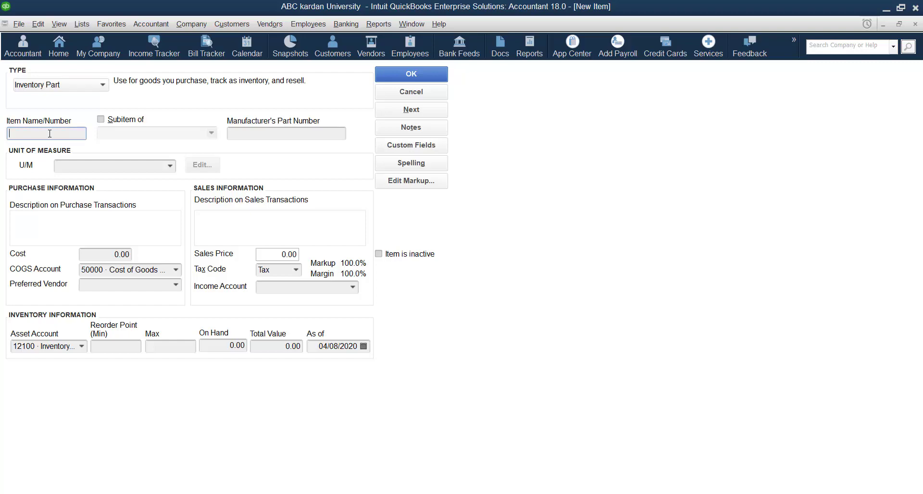
{"action": "type", "text": "mouse"}
{"action": "left_click", "coordinate": [255, 134]}
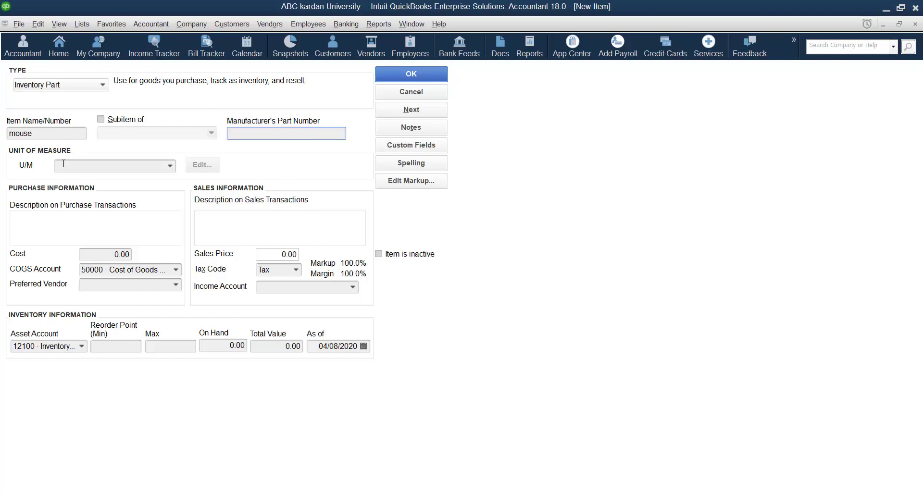
Add a new count-type unit of measure for the mouse item, using Dozen (dz).
{"action": "left_click", "coordinate": [170, 166]}
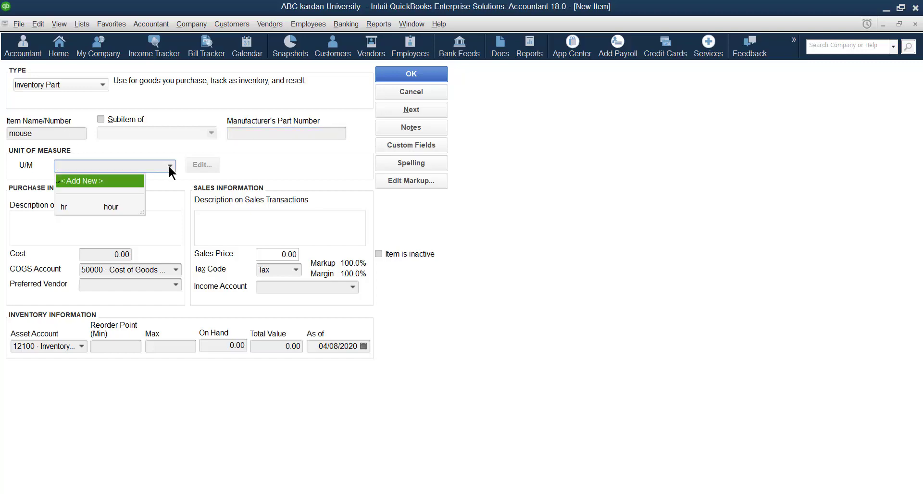
{"action": "left_click", "coordinate": [88, 181]}
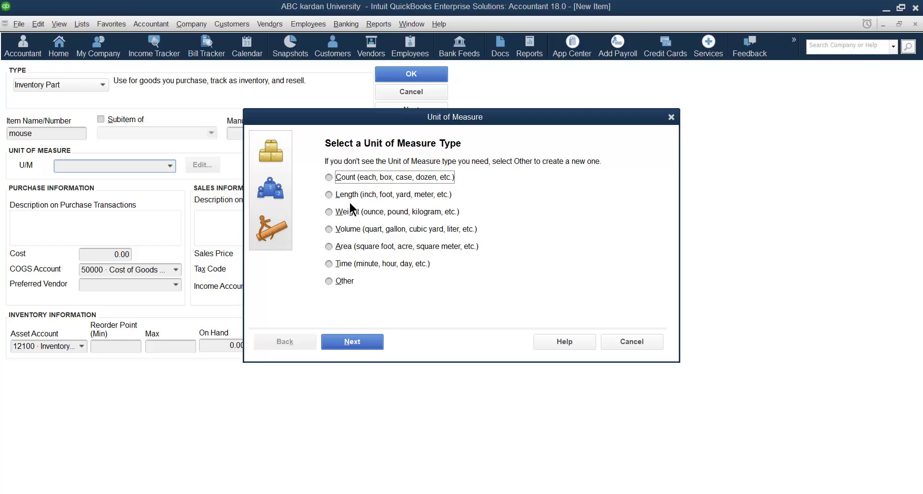
{"action": "left_click", "coordinate": [361, 343]}
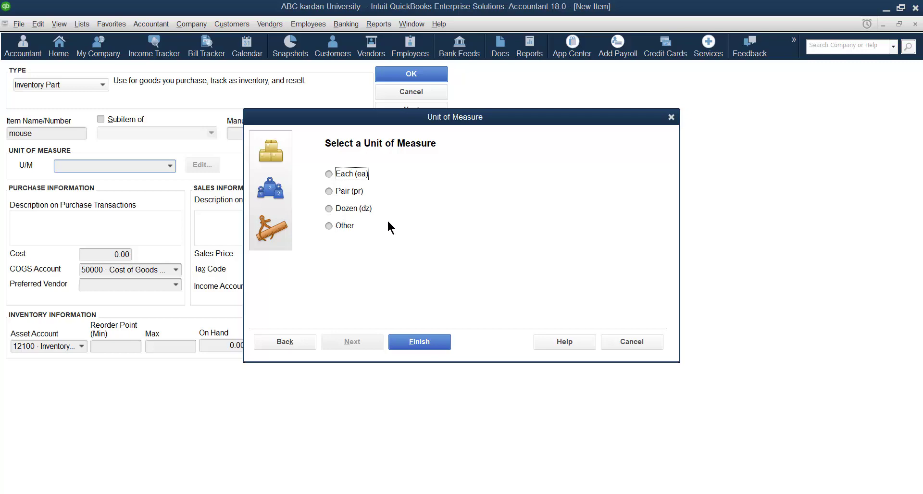
{"action": "left_click", "coordinate": [328, 209]}
{"action": "left_click", "coordinate": [413, 342]}
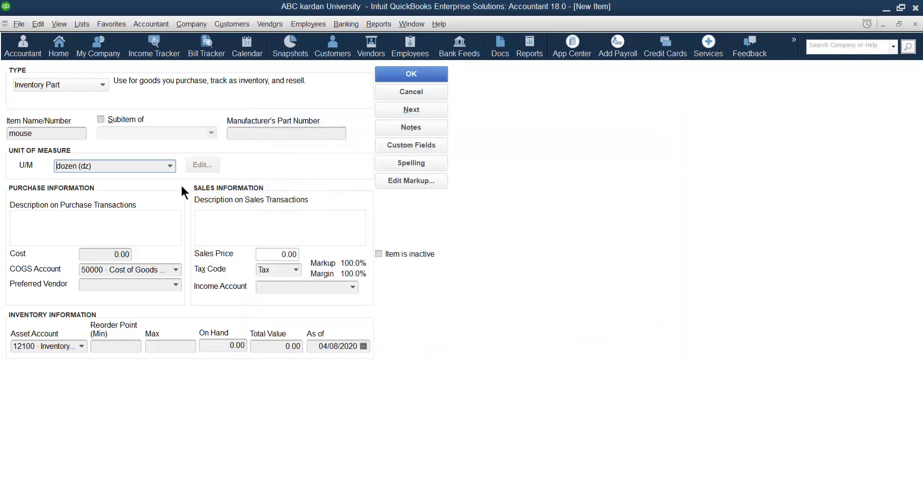
Repeat the unit-of-measure setup for the mouse item, choosing the Count type and Dozen (dz).
{"action": "left_click", "coordinate": [171, 166]}
{"action": "left_click", "coordinate": [121, 205]}
{"action": "left_click", "coordinate": [170, 166]}
{"action": "left_click", "coordinate": [89, 182]}
{"action": "left_click", "coordinate": [342, 179]}
{"action": "left_click", "coordinate": [359, 342]}
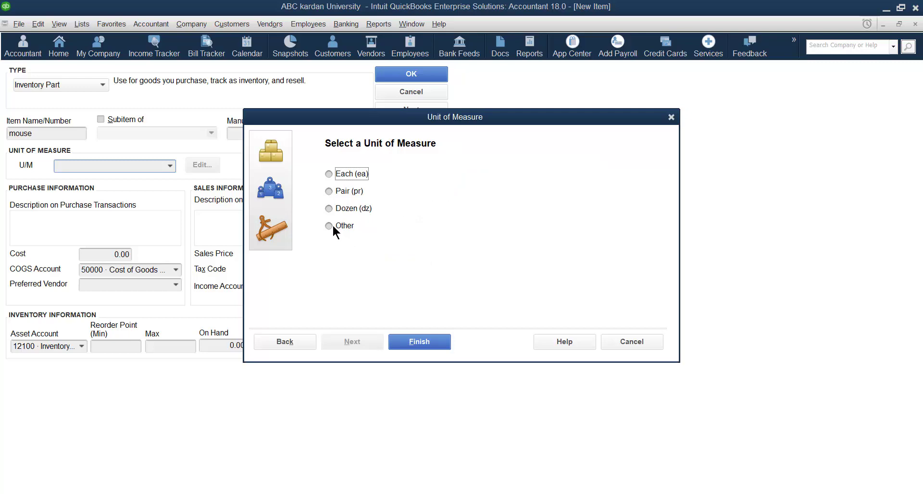
{"action": "left_click", "coordinate": [335, 209]}
{"action": "left_click", "coordinate": [417, 343]}
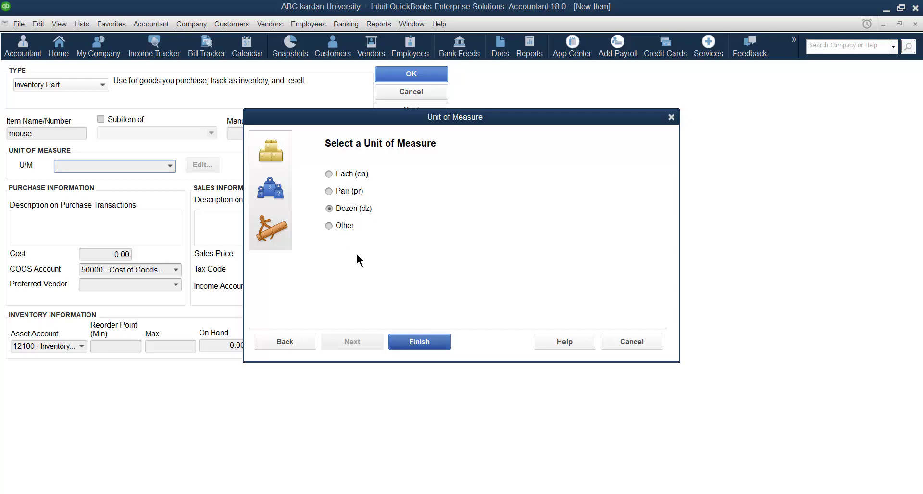
{"action": "left_click", "coordinate": [422, 342]}
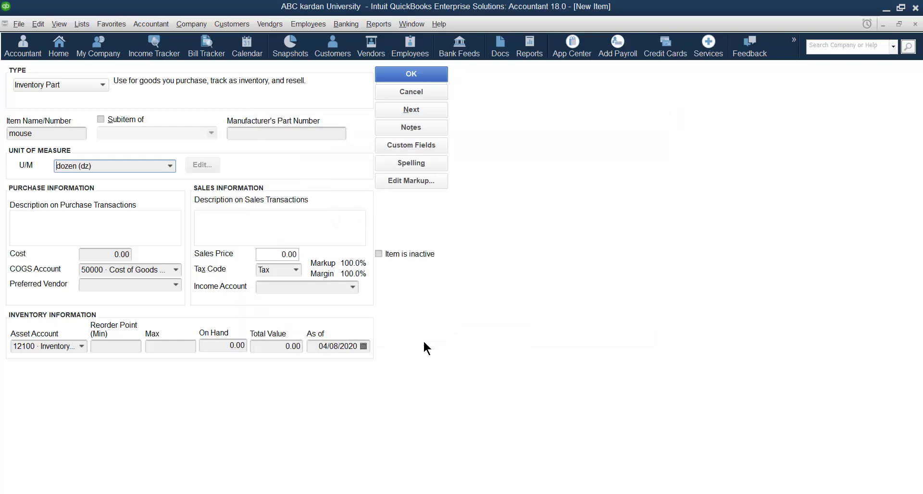
Fill in the purchase information with cost 10, COGS account 50000 · Cost of Goods Sold and the existing preferred vendor.
{"action": "left_click", "coordinate": [63, 220]}
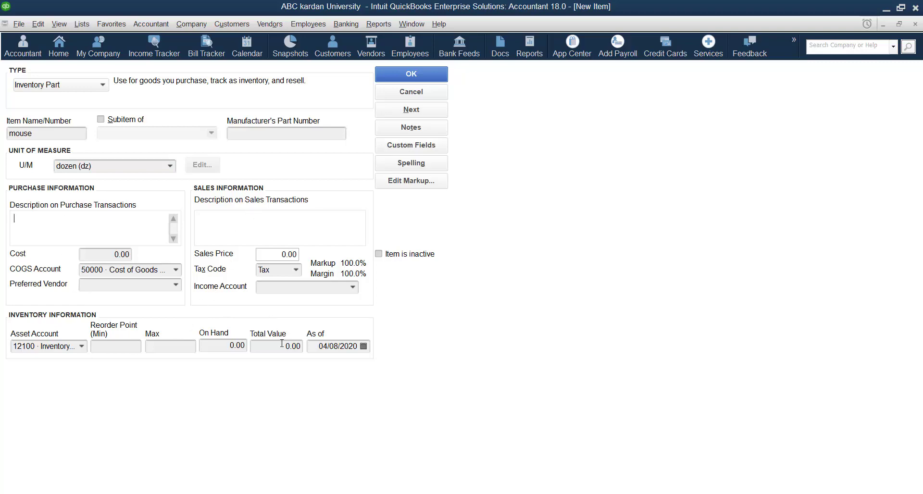
{"action": "left_click", "coordinate": [113, 256]}
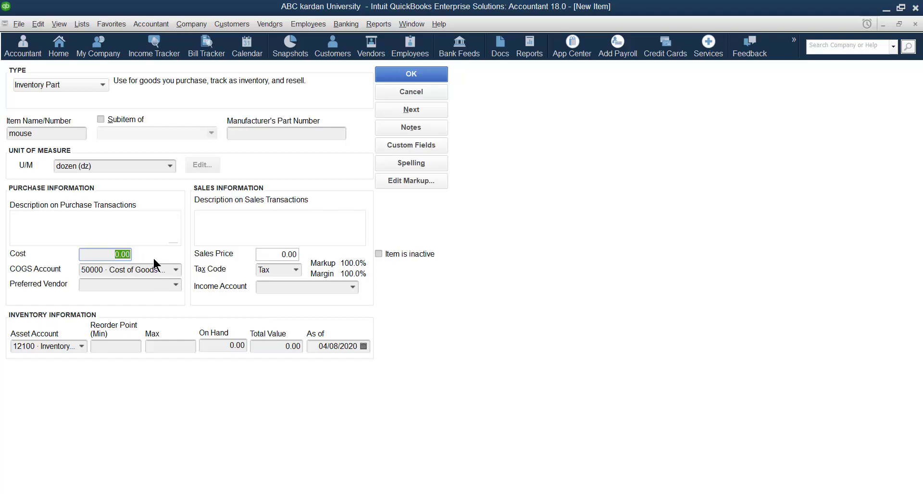
{"action": "type", "text": "10"}
{"action": "left_click", "coordinate": [176, 270]}
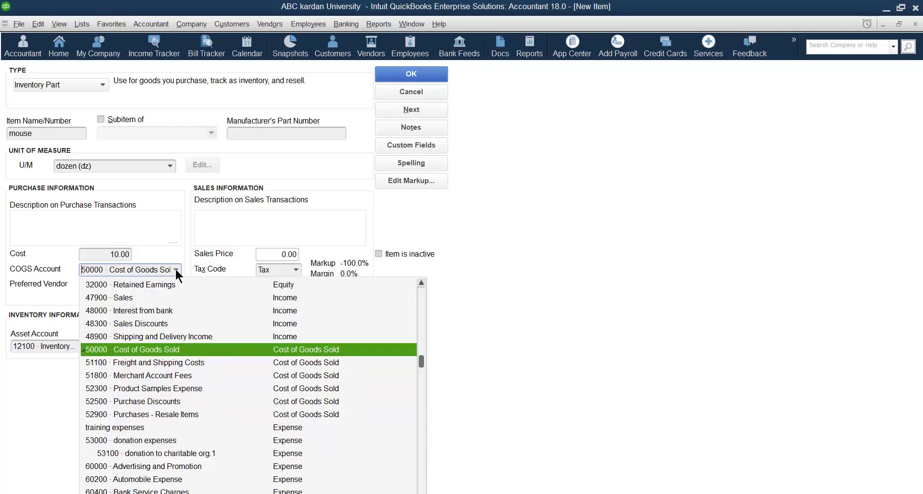
{"action": "left_click", "coordinate": [183, 350]}
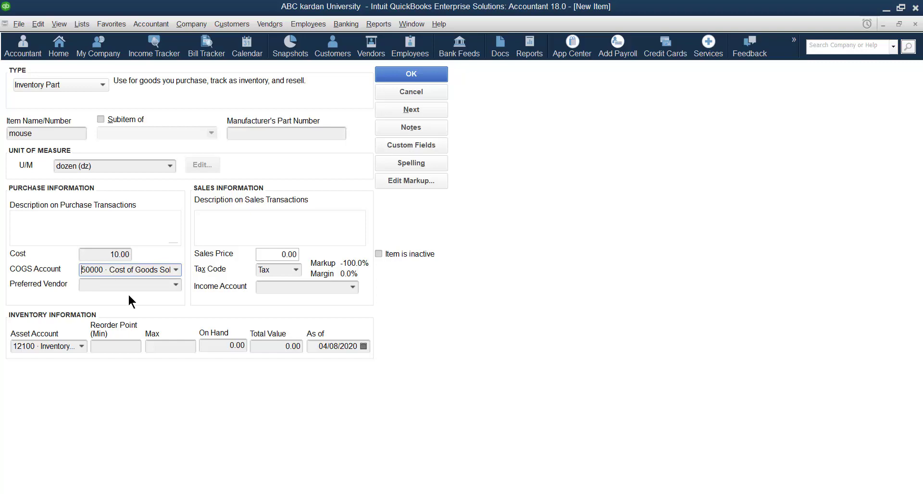
{"action": "left_click", "coordinate": [176, 285]}
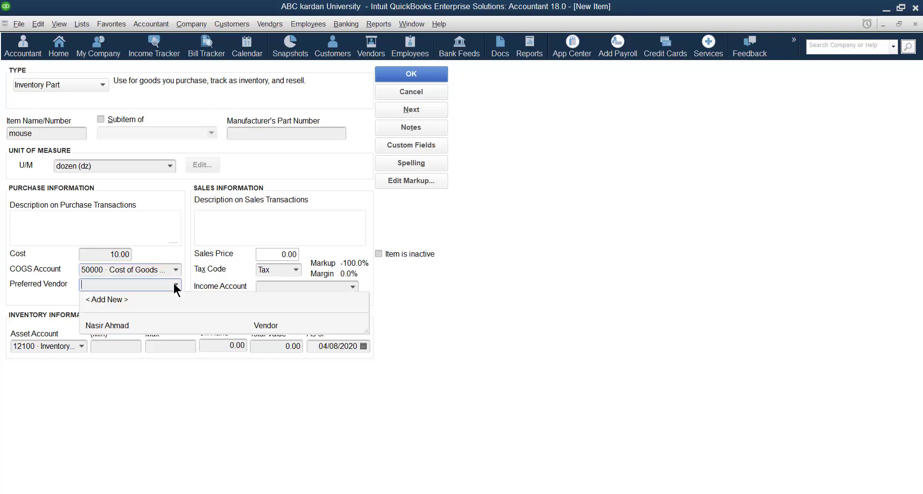
{"action": "left_click", "coordinate": [116, 326]}
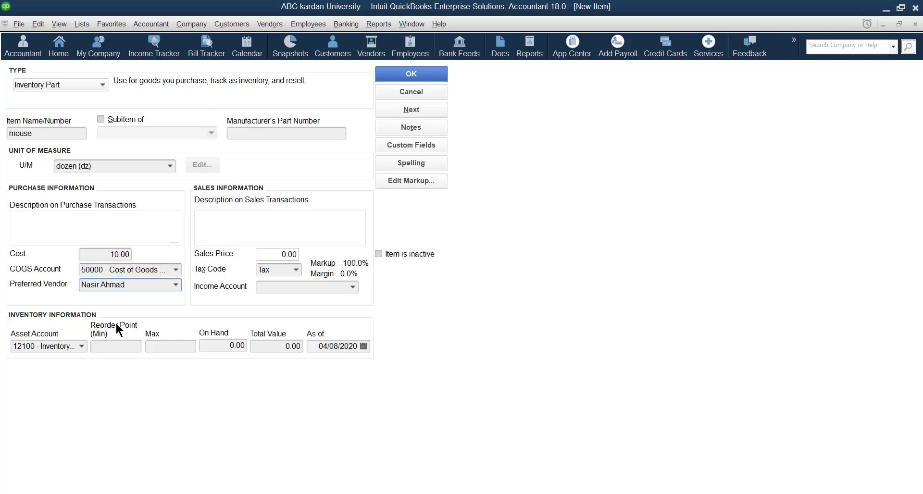
Set the sales price to 15 and the income account to 47900 · Sales.
{"action": "left_click", "coordinate": [282, 255]}
{"action": "left_click_drag", "start_coordinate": [282, 254], "coordinate": [318, 253]}
{"action": "type", "text": "1"}
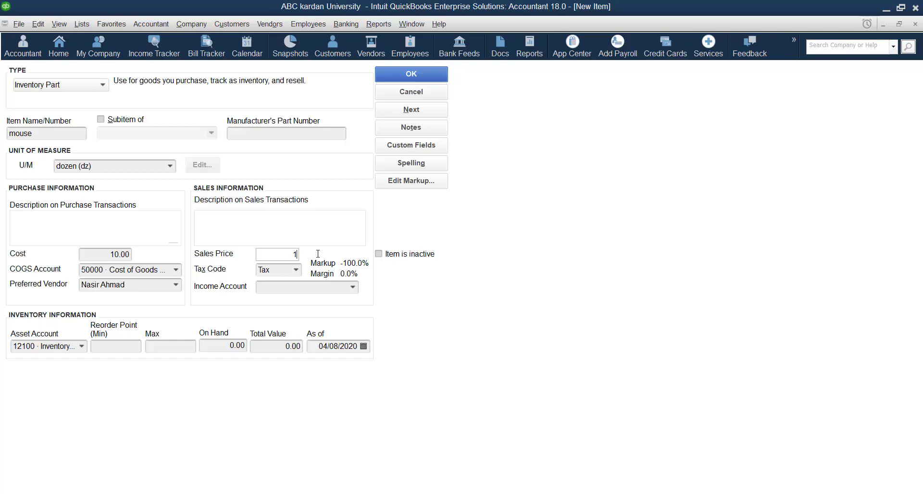
{"action": "type", "text": "5"}
{"action": "left_click", "coordinate": [353, 288]}
{"action": "scroll", "coordinate": [313, 188], "scroll_direction": "up", "scroll_amount": 4}
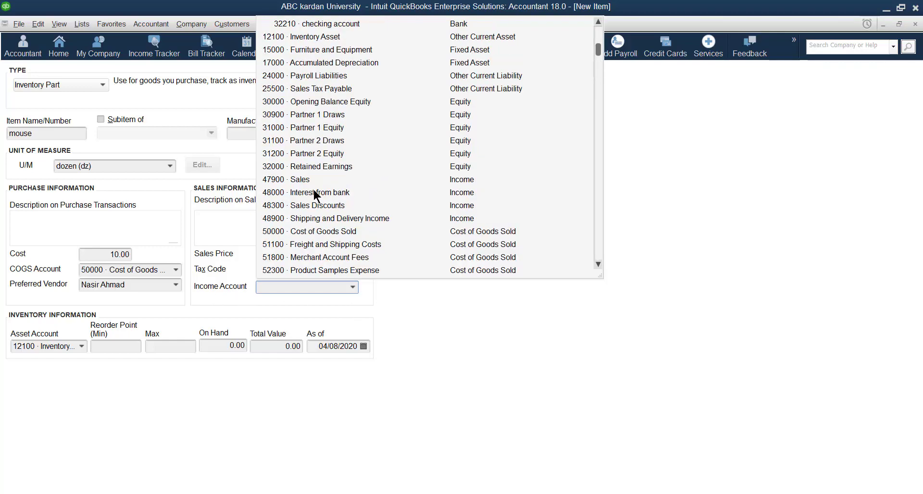
{"action": "left_click", "coordinate": [308, 180]}
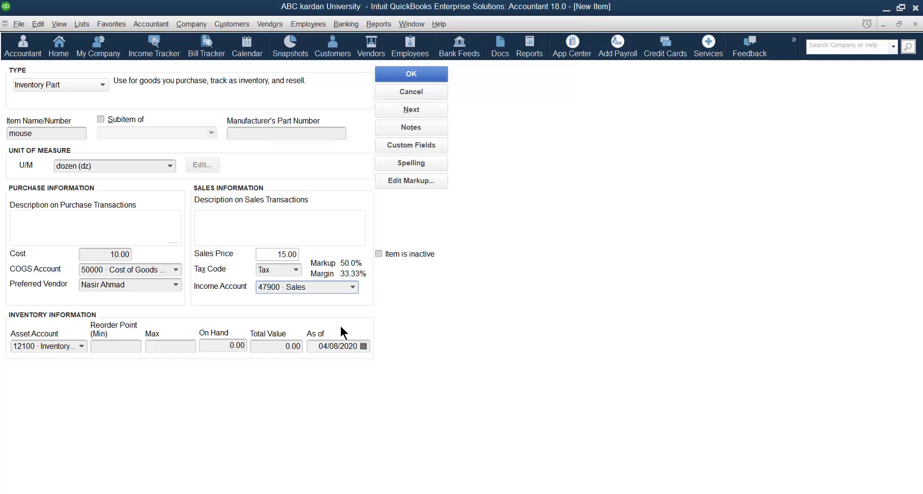
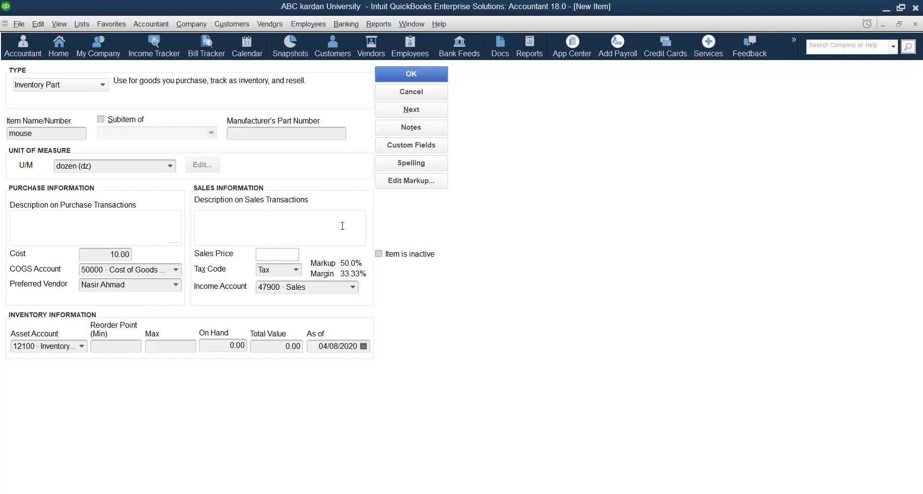
Edit the item's markup, keeping the default Percent over Cost type and setting the markup percent to 50%.
{"action": "left_click", "coordinate": [403, 182]}
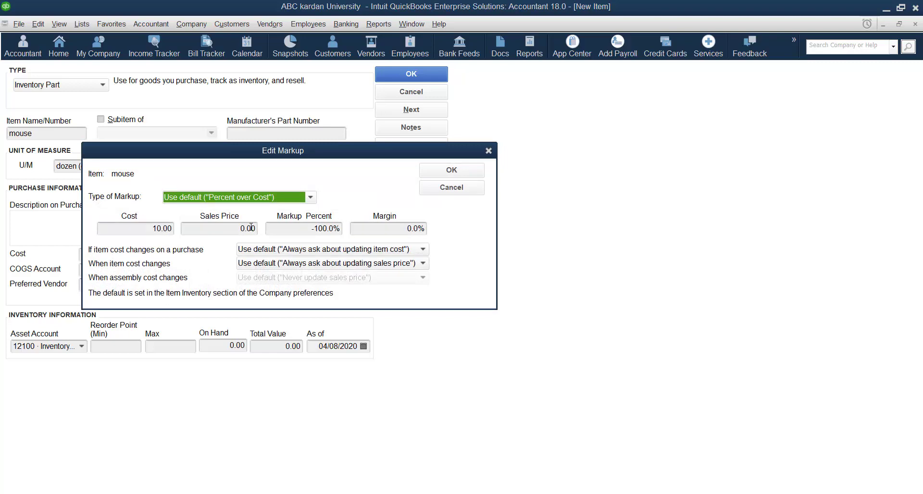
{"action": "left_click", "coordinate": [311, 197]}
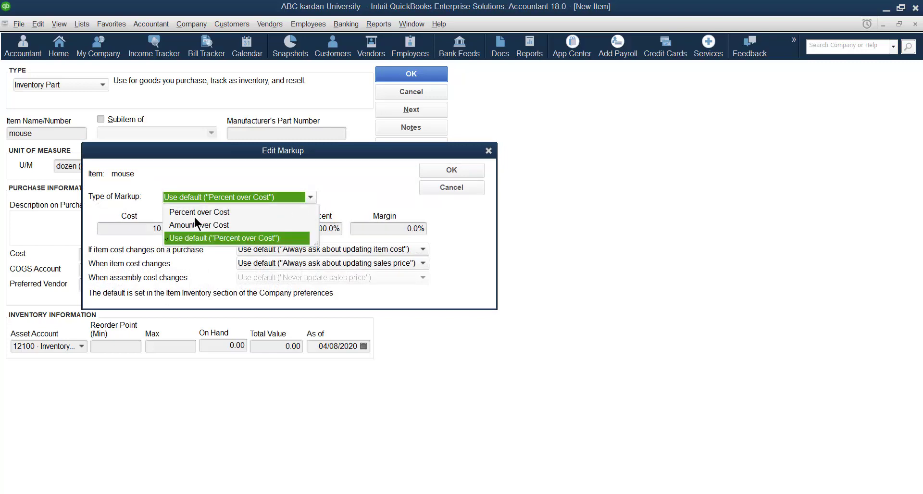
{"action": "left_click", "coordinate": [227, 239]}
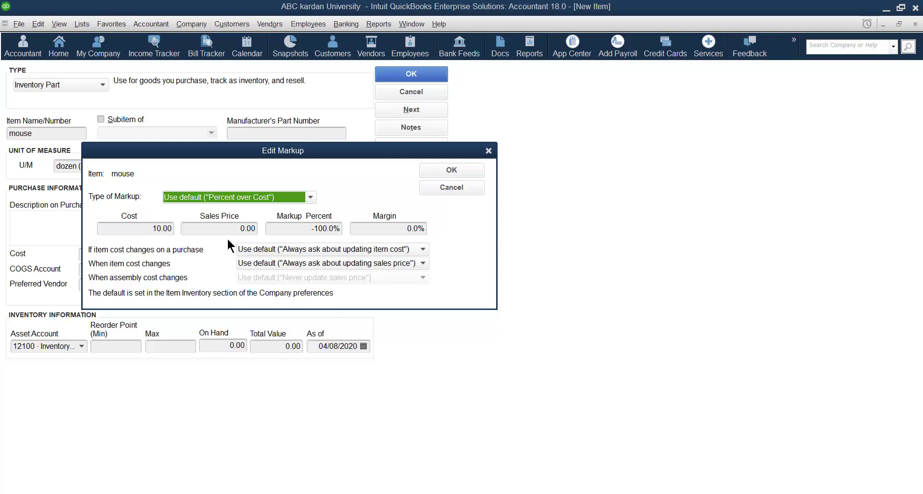
{"action": "left_click", "coordinate": [304, 230]}
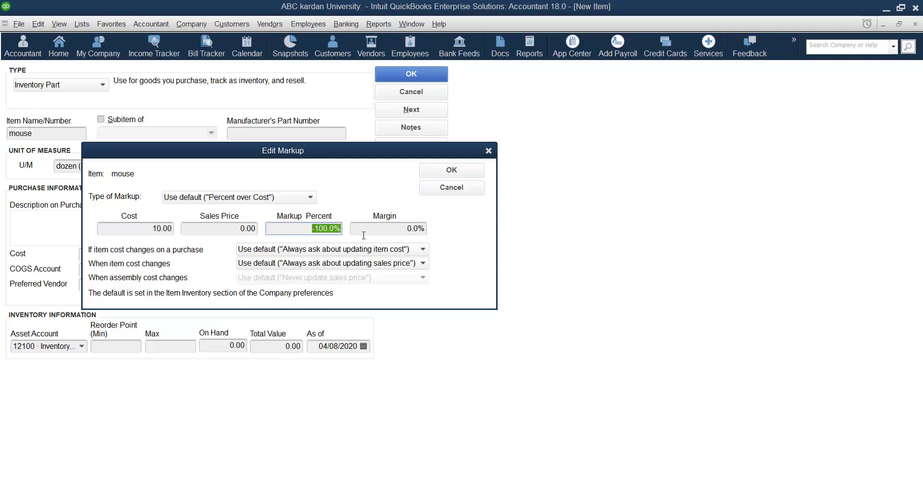
{"action": "type", "text": "50%"}
{"action": "left_click", "coordinate": [362, 233]}
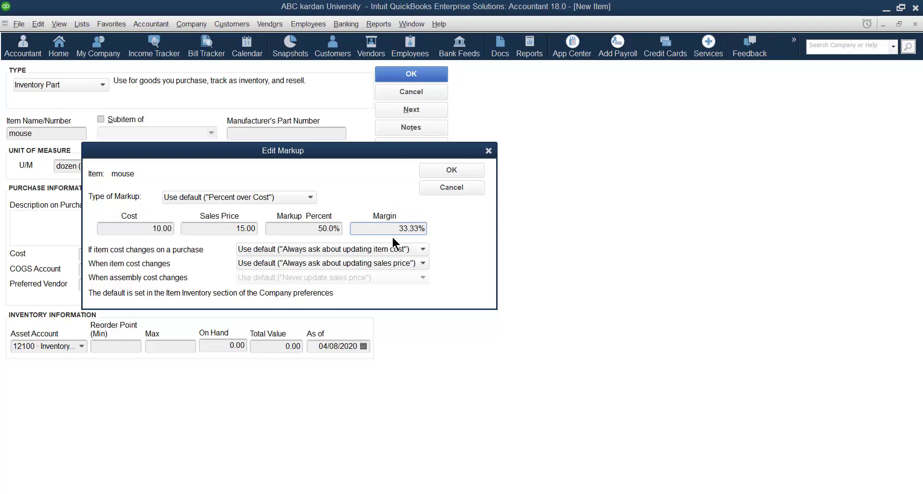
Set the markup percent of the mouse item to 100%.
{"action": "double_click", "coordinate": [319, 228]}
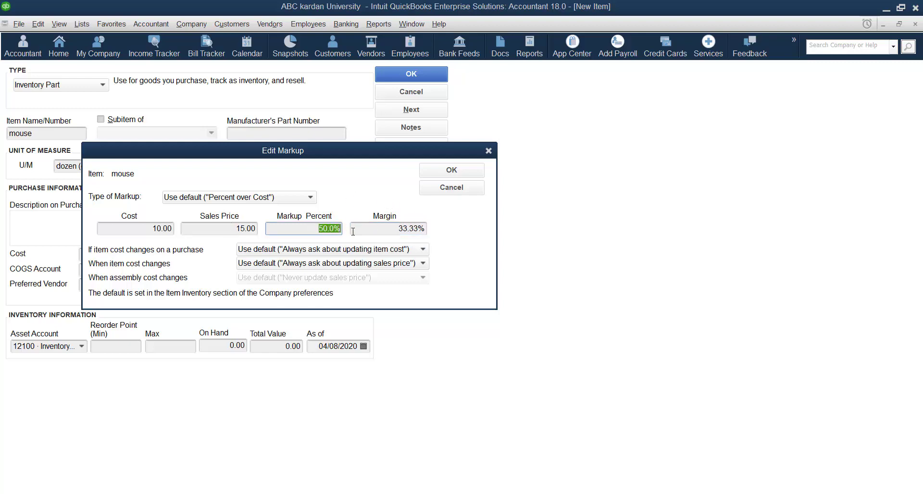
{"action": "type", "text": "100%"}
{"action": "left_click", "coordinate": [361, 231]}
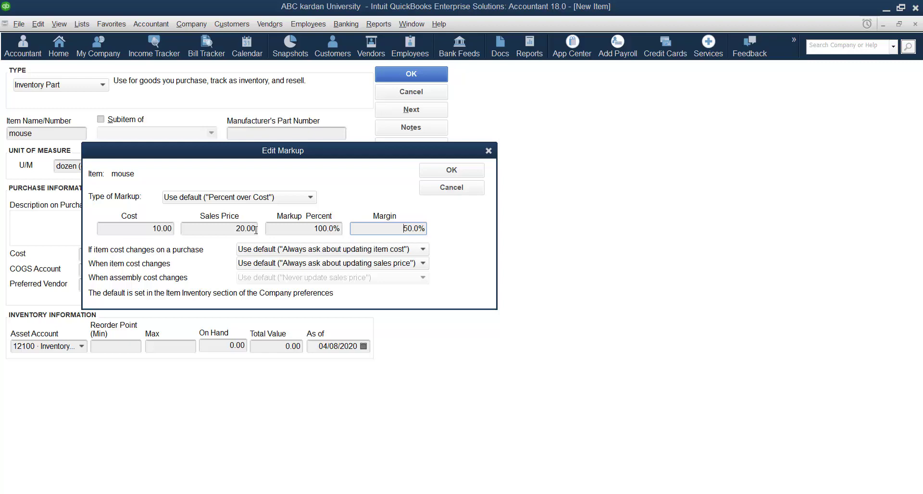
Switch the type of markup to Amount over Cost and set the markup amount to 7.
{"action": "left_click", "coordinate": [310, 198]}
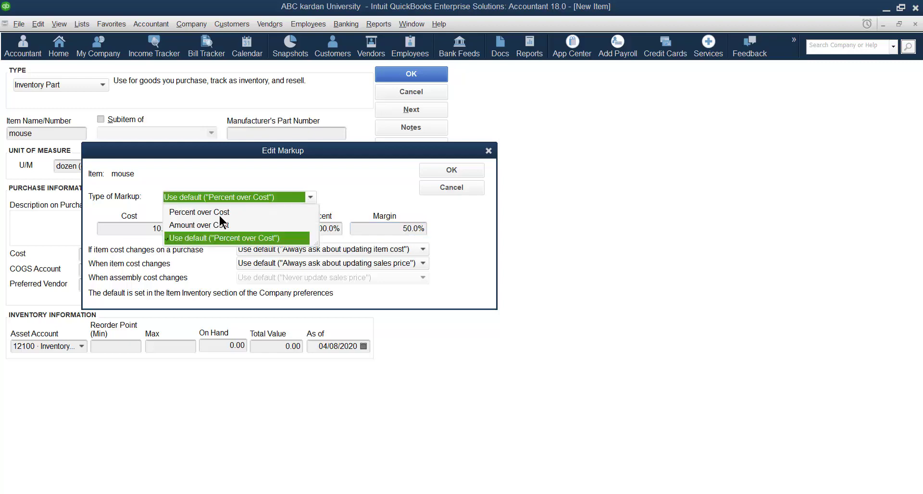
{"action": "left_click", "coordinate": [200, 224]}
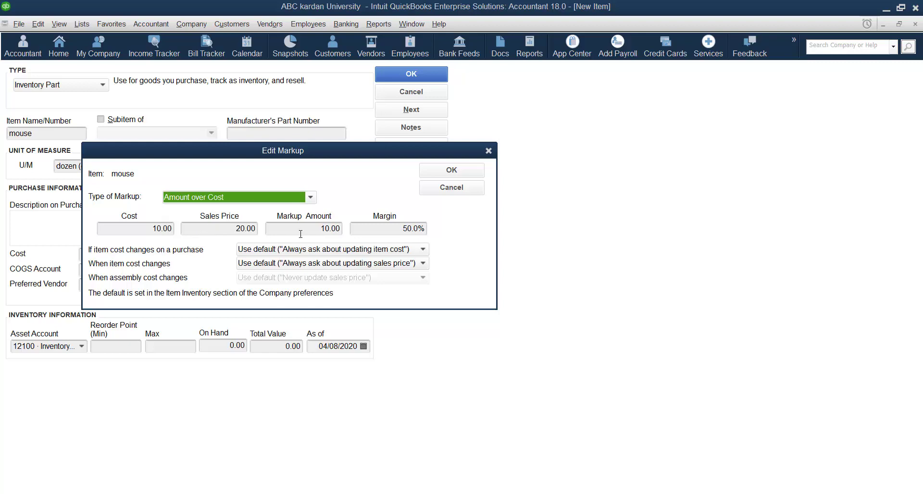
{"action": "left_click", "coordinate": [314, 230]}
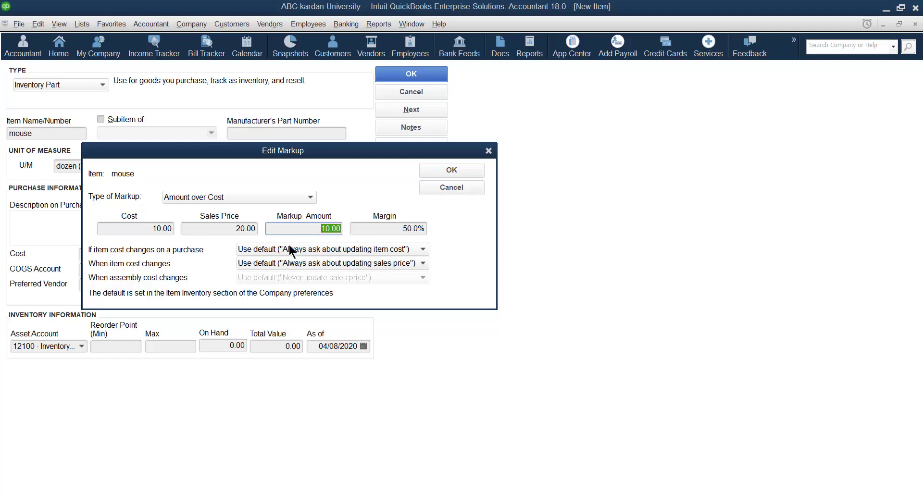
{"action": "type", "text": "7"}
{"action": "left_click", "coordinate": [378, 229]}
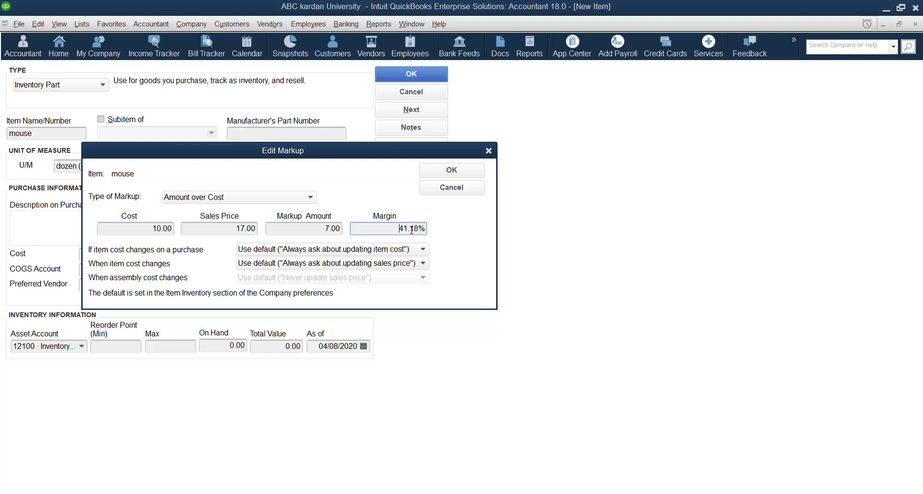
Switch the type of markup back to Percent over Cost and set the markup percent to 50%.
{"action": "left_click", "coordinate": [309, 197]}
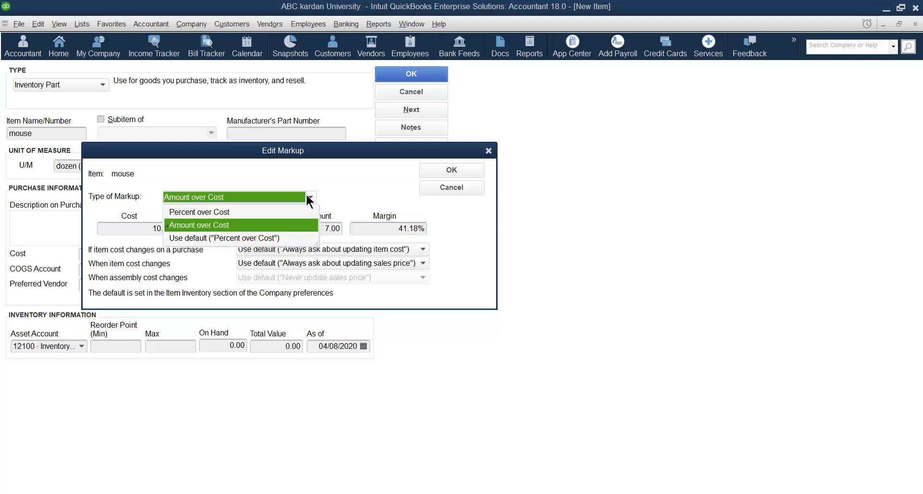
{"action": "left_click", "coordinate": [216, 213]}
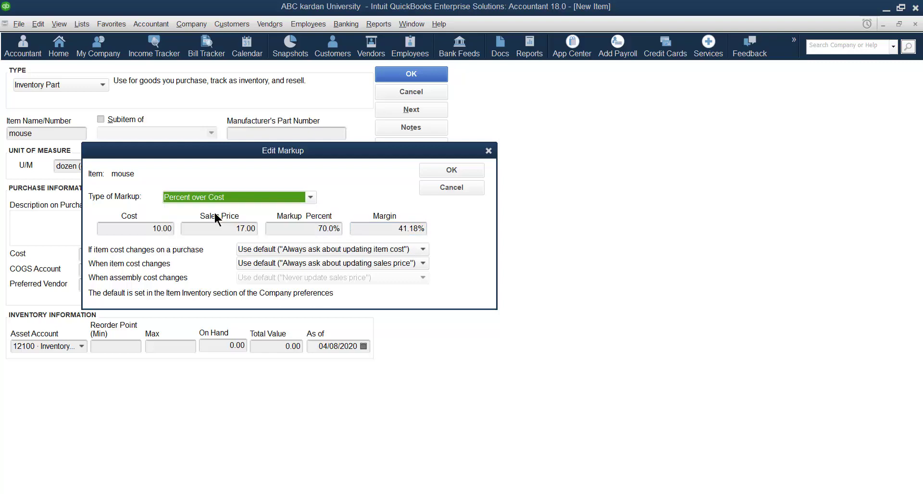
{"action": "left_click", "coordinate": [310, 228]}
{"action": "type", "text": "100"}
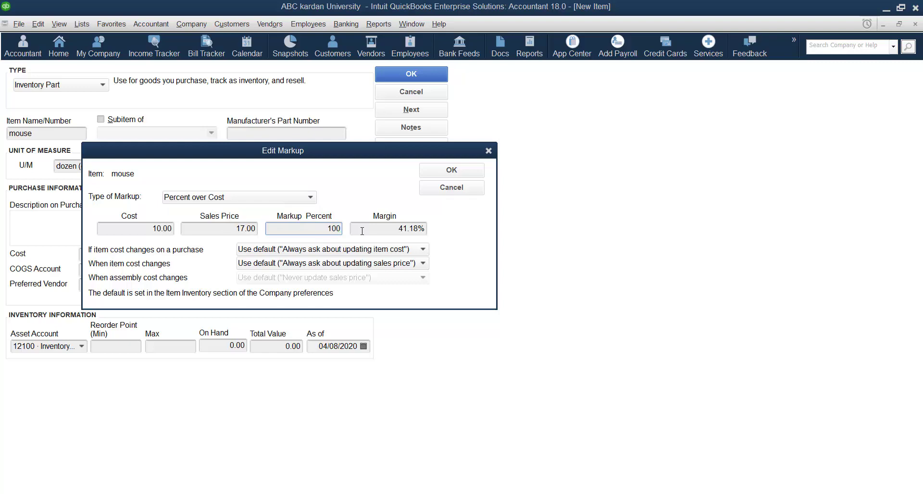
{"action": "key", "text": "BackSpace"}
{"action": "key", "text": "BackSpace"}
{"action": "key", "text": "BackSpace"}
{"action": "type", "text": "50%"}
{"action": "left_click", "coordinate": [386, 225]}
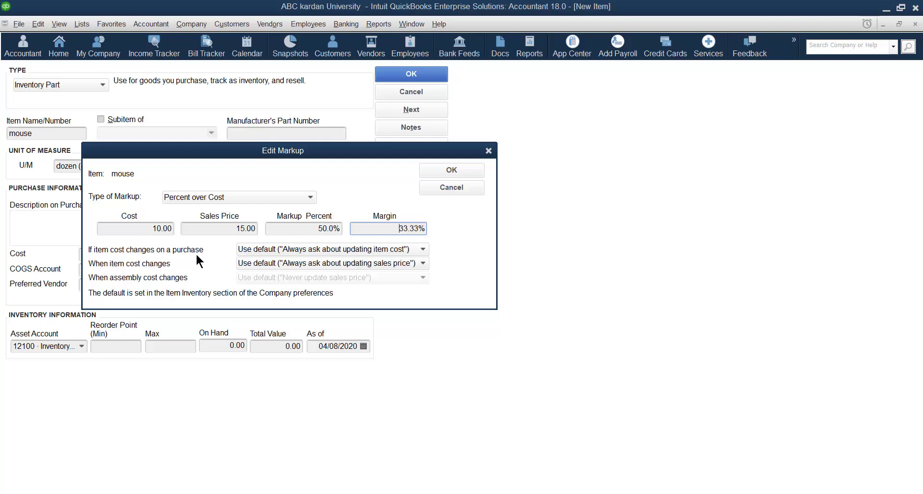
Set purchase cost changes to Always update item cost and item cost changes to Always update sales price, and accept the markup settings.
{"action": "left_click", "coordinate": [424, 249]}
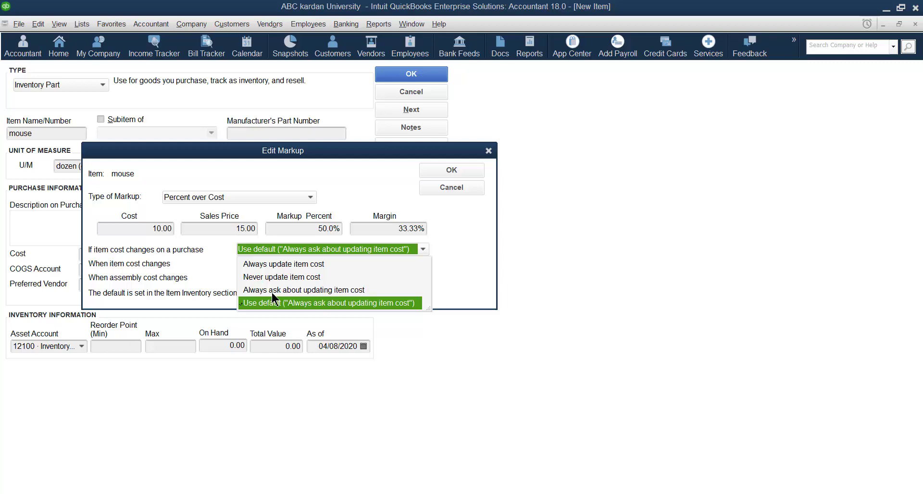
{"action": "left_click", "coordinate": [454, 271]}
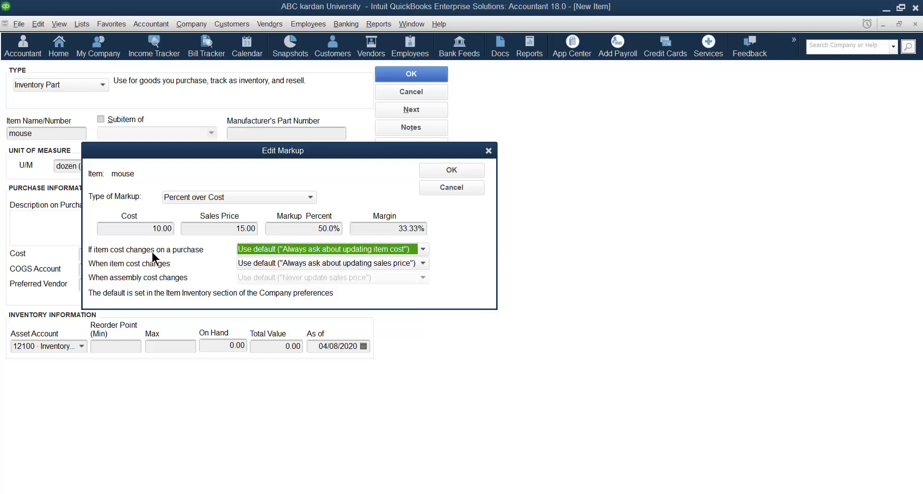
{"action": "left_click", "coordinate": [423, 249]}
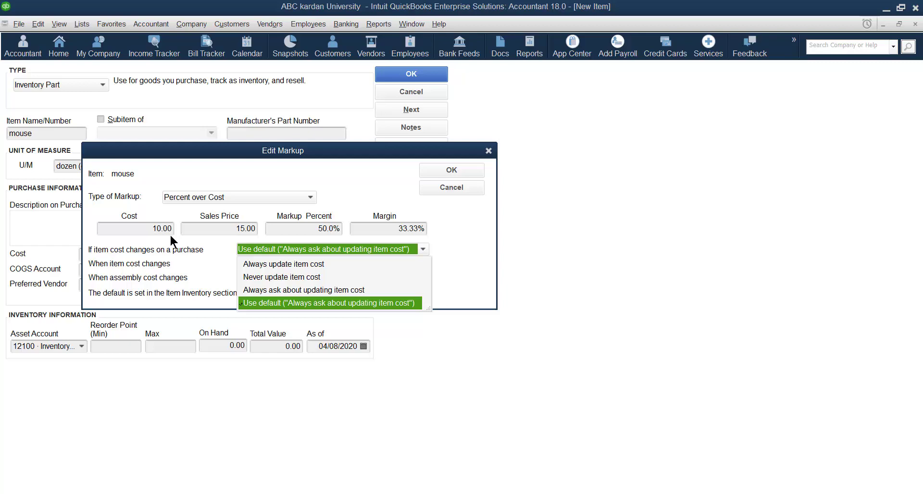
{"action": "left_click", "coordinate": [270, 264]}
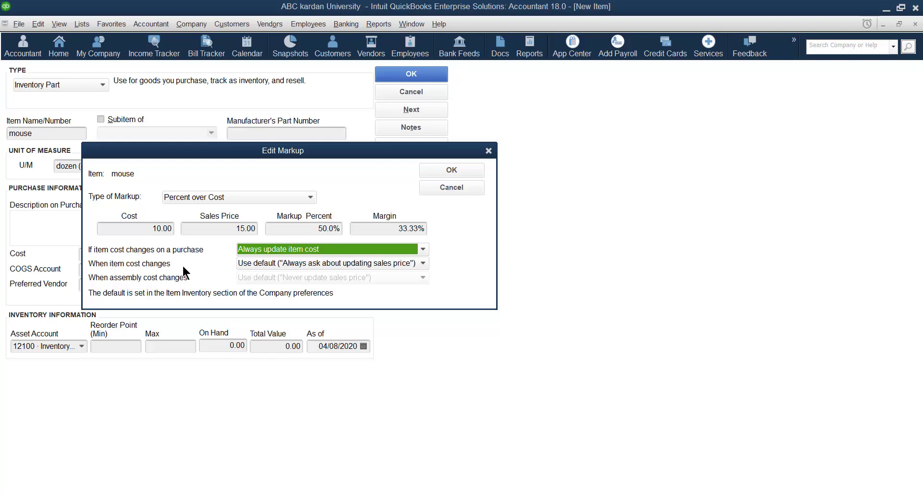
{"action": "left_click", "coordinate": [287, 263]}
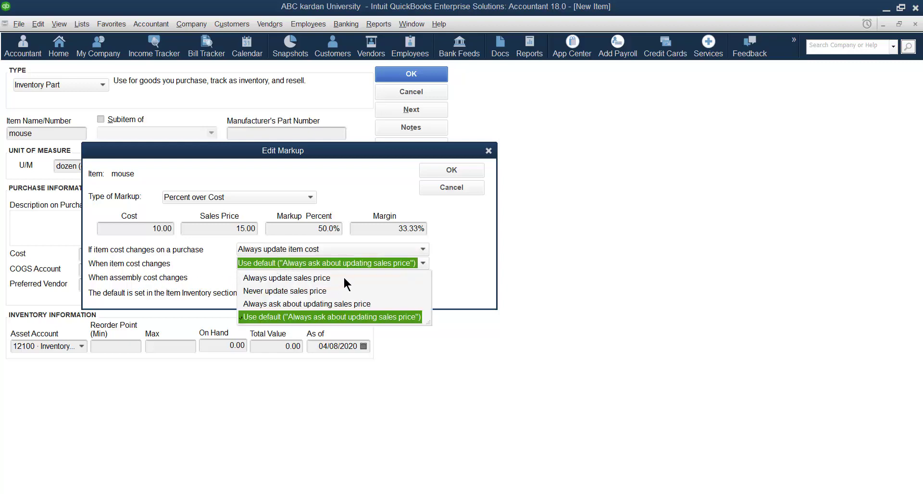
{"action": "left_click", "coordinate": [285, 278]}
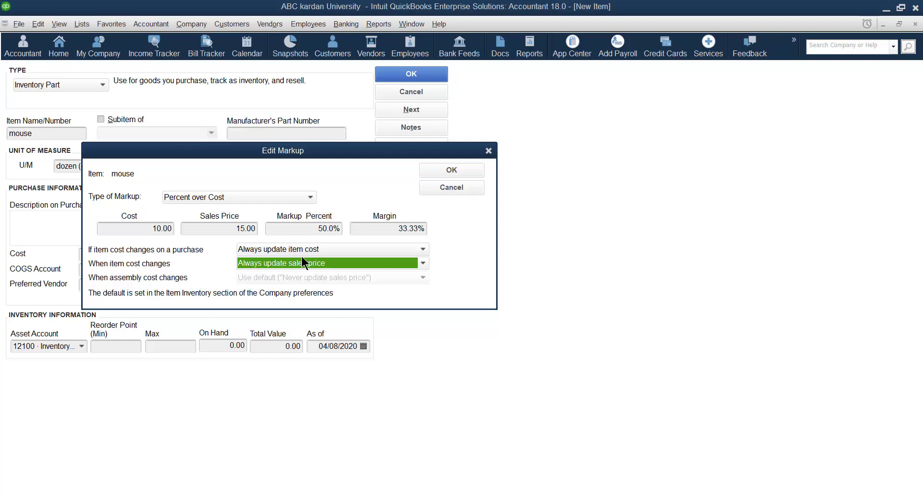
{"action": "left_click", "coordinate": [451, 169]}
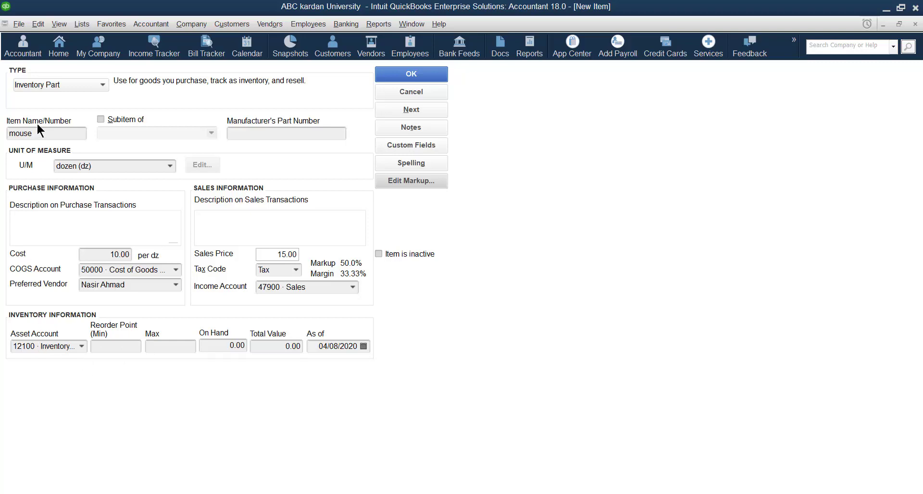
Use 12100 · Inventory Asset as the mouse item's asset account, with a reorder point of 100 and a maximum of 1,000.
{"action": "left_click", "coordinate": [80, 346]}
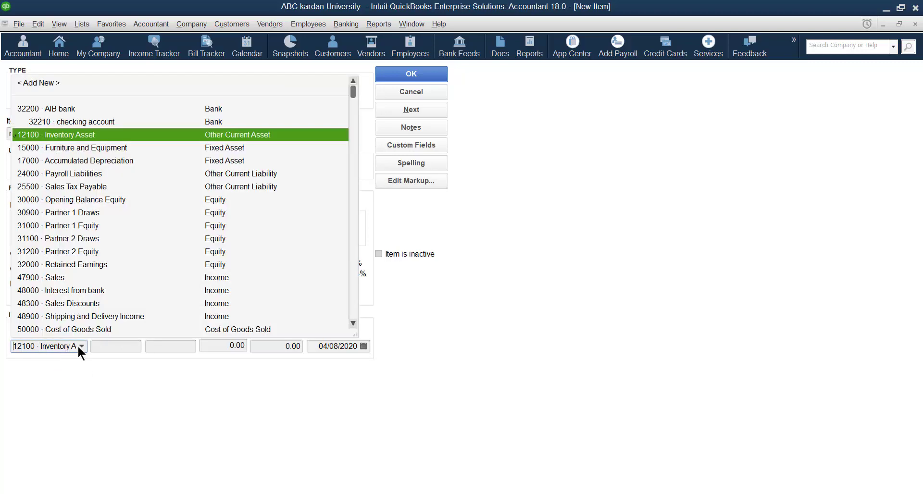
{"action": "left_click", "coordinate": [68, 135]}
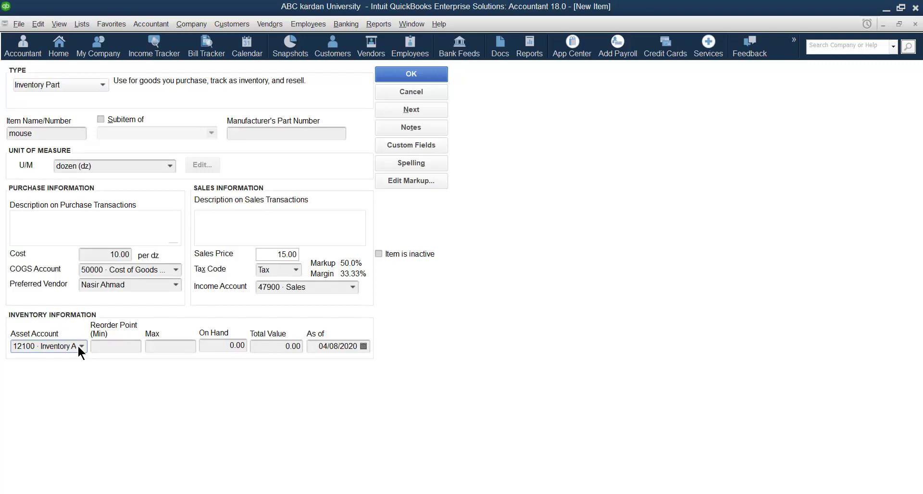
{"action": "left_click", "coordinate": [117, 349]}
{"action": "type", "text": "10000"}
{"action": "key", "text": "BackSpace"}
{"action": "key", "text": "BackSpace"}
{"action": "left_click", "coordinate": [168, 346]}
{"action": "type", "text": "1000"}
Set the mouse item's on-hand quantity to 500 as of 04/01/2020 and save the item.
{"action": "left_click", "coordinate": [221, 349]}
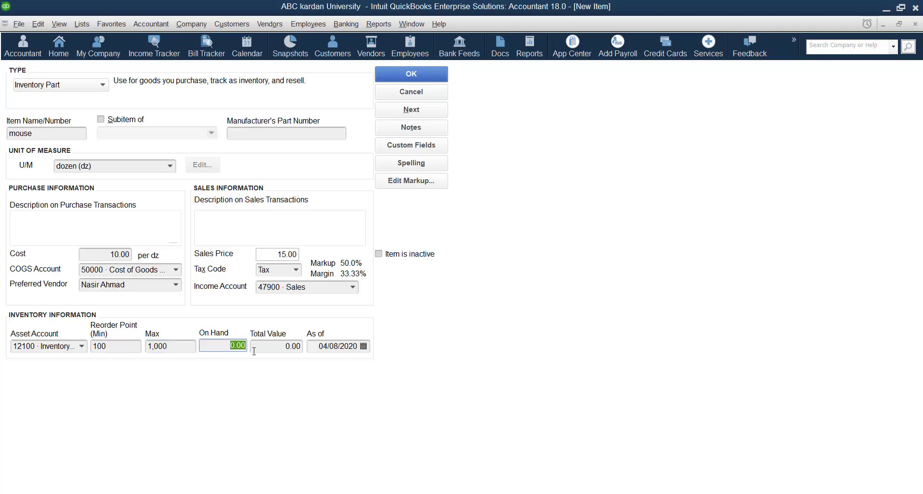
{"action": "type", "text": "500"}
{"action": "left_click", "coordinate": [259, 347]}
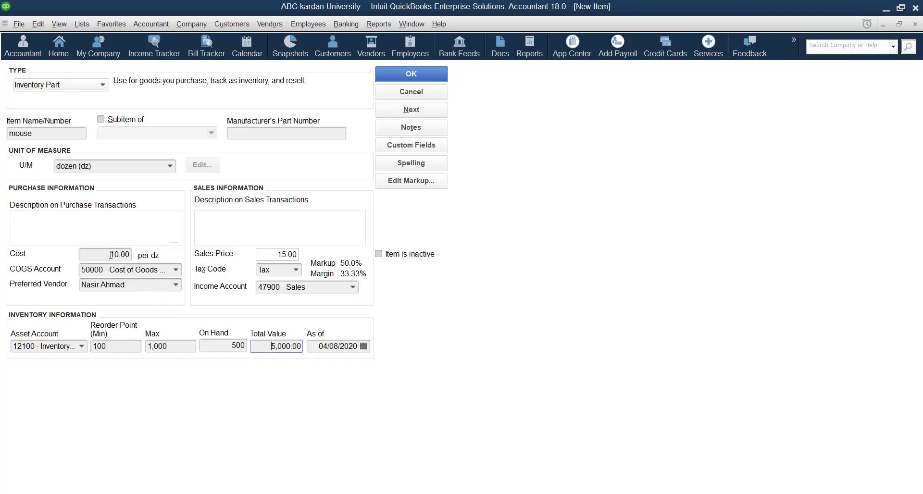
{"action": "left_click", "coordinate": [364, 346]}
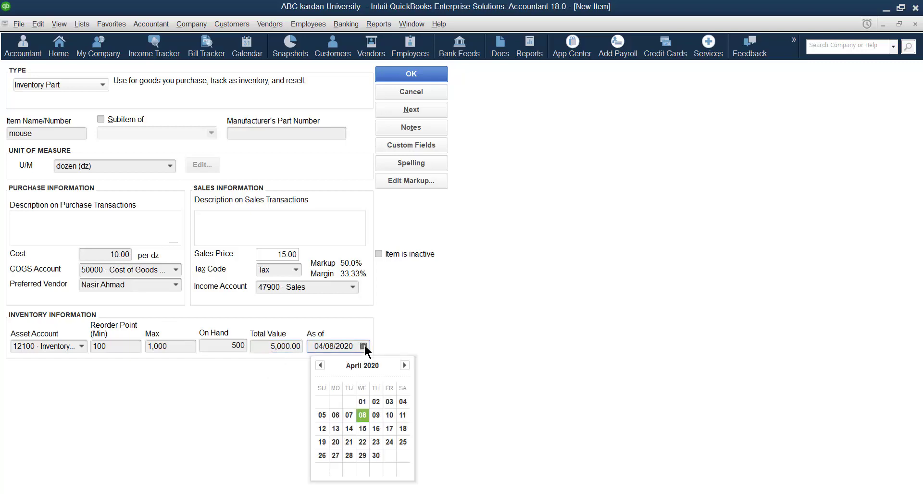
{"action": "left_click", "coordinate": [363, 402]}
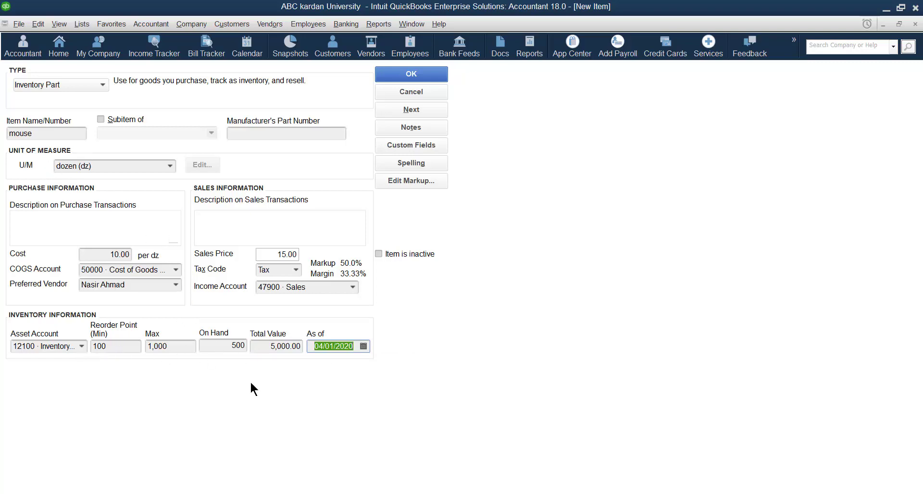
{"action": "left_click", "coordinate": [402, 73]}
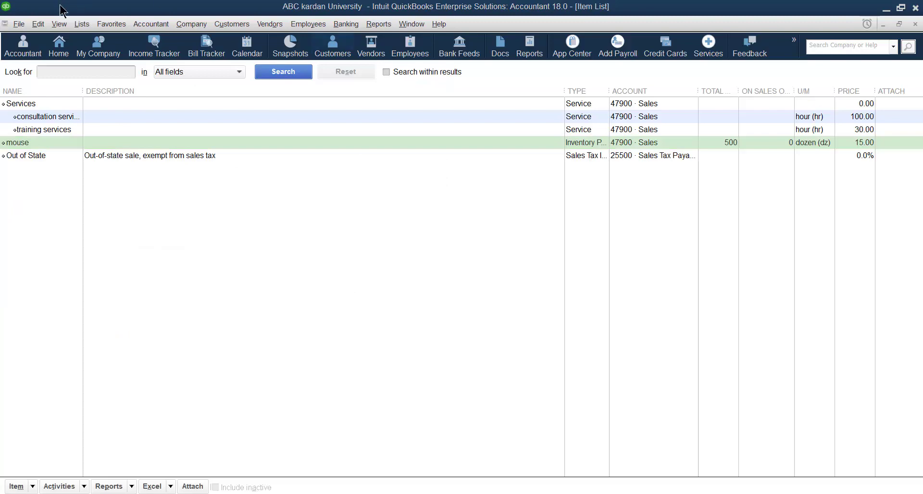
Create a new Inventory Part item named Ram with dozen (dz) as its unit of measure.
{"action": "right_click", "coordinate": [133, 246]}
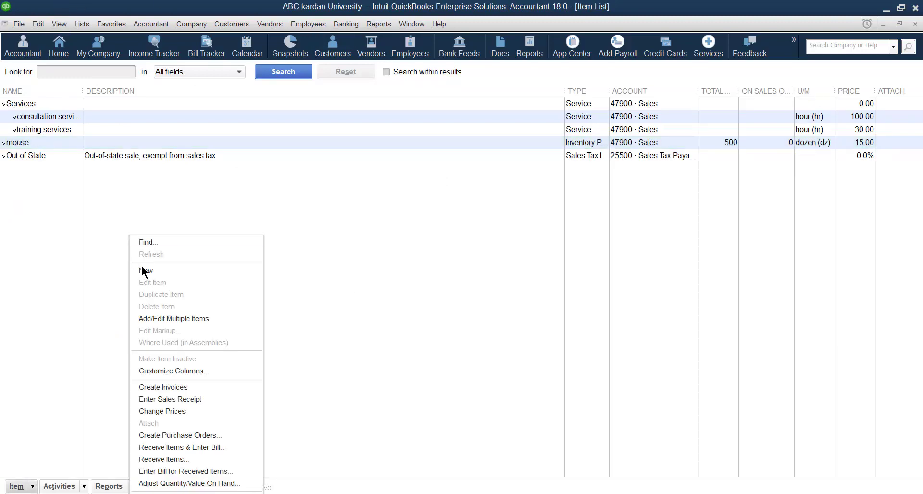
{"action": "left_click", "coordinate": [144, 268]}
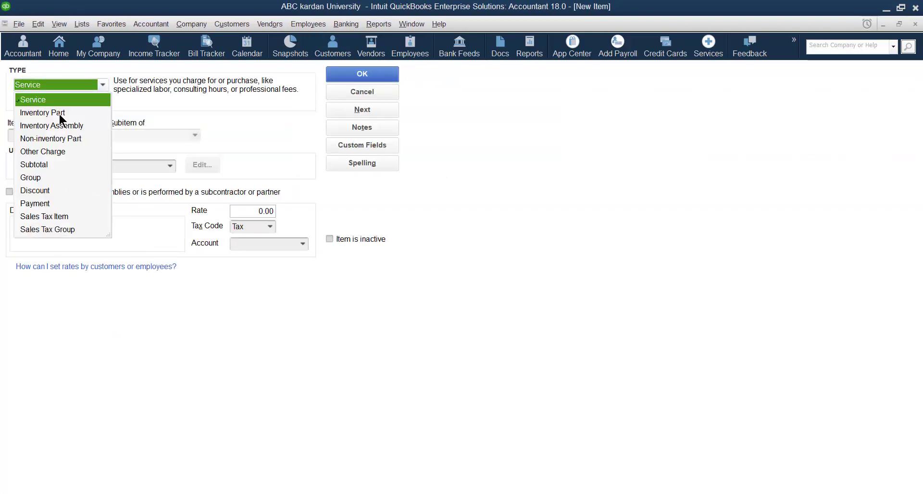
{"action": "left_click", "coordinate": [59, 113]}
{"action": "left_click", "coordinate": [54, 134]}
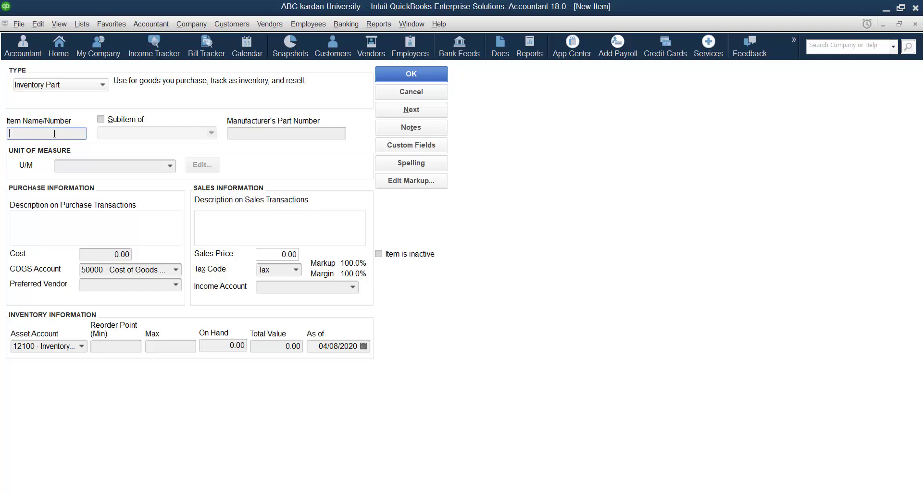
{"action": "type", "text": "Ram"}
{"action": "left_click", "coordinate": [118, 166]}
{"action": "left_click", "coordinate": [170, 166]}
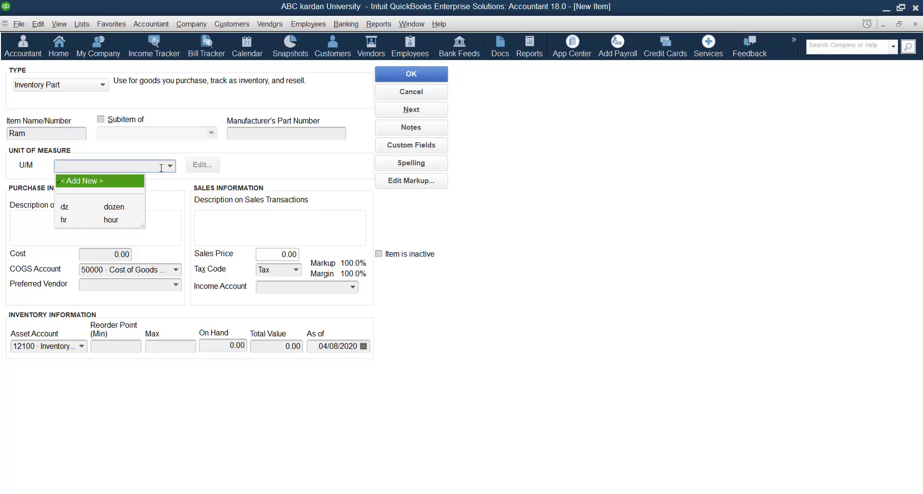
{"action": "left_click", "coordinate": [100, 206]}
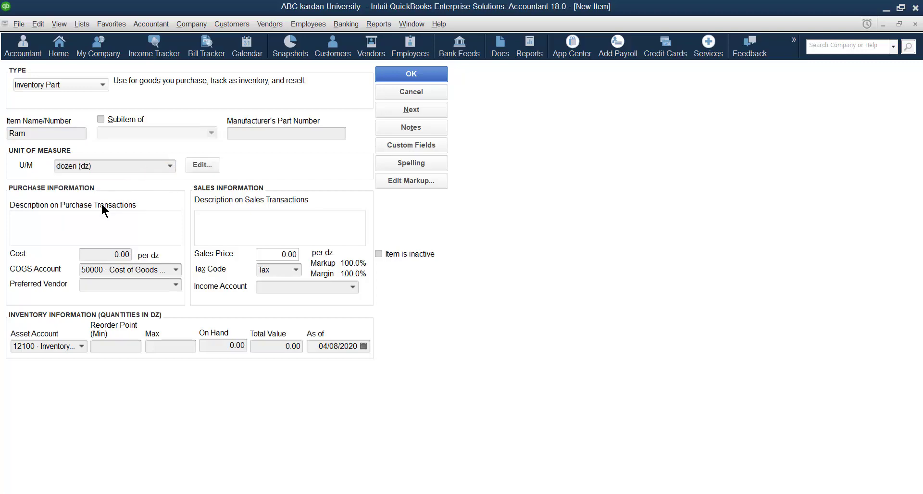
Set the Ram item's cost to 30 and choose the same preferred vendor as for the mouse item.
{"action": "left_click", "coordinate": [114, 255]}
{"action": "type", "text": "100"}
{"action": "key", "text": "BackSpace"}
{"action": "key", "text": "BackSpace"}
{"action": "type", "text": "30"}
{"action": "key", "text": "BackSpace"}
{"action": "key", "text": "BackSpace"}
{"action": "type", "text": "30"}
{"action": "left_click", "coordinate": [157, 284]}
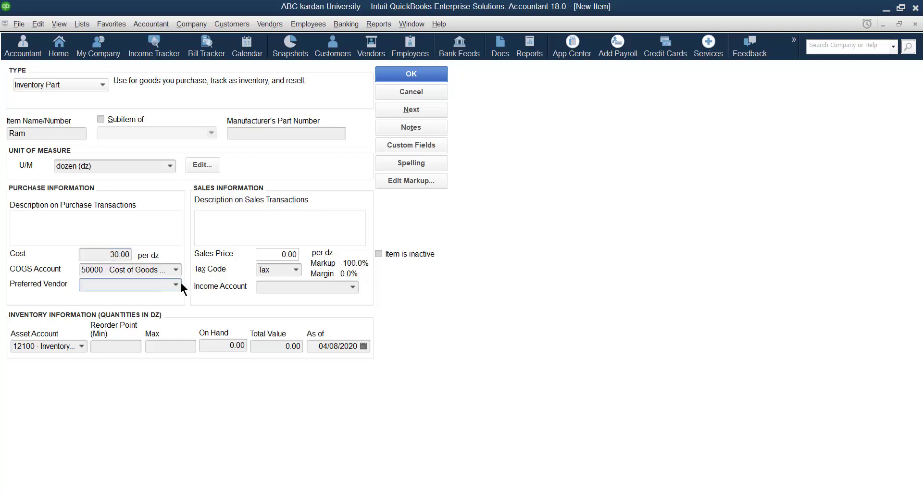
{"action": "left_click", "coordinate": [176, 285]}
{"action": "left_click", "coordinate": [108, 323]}
Set the Ram item's sales price to 60 and its income account to 47900 · Sales.
{"action": "left_click", "coordinate": [281, 255]}
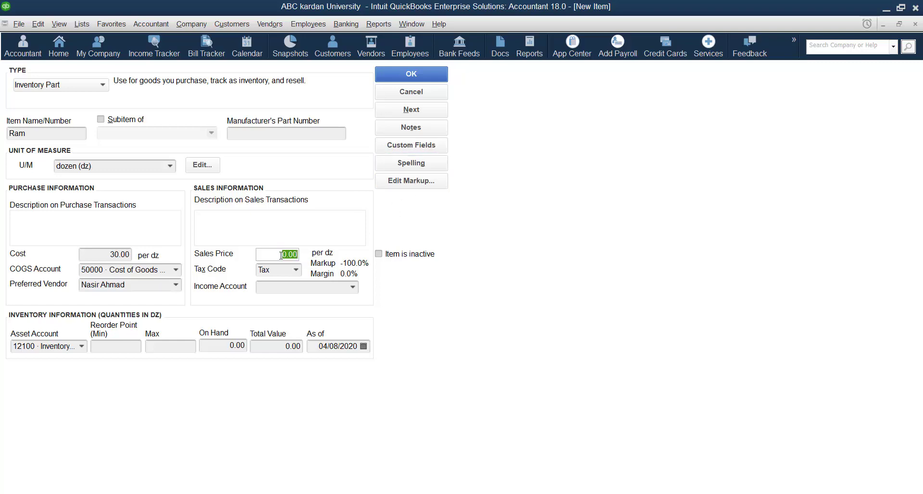
{"action": "type", "text": "40"}
{"action": "left_click", "coordinate": [309, 288]}
{"action": "left_click", "coordinate": [273, 257]}
{"action": "type", "text": "60"}
{"action": "left_click", "coordinate": [325, 287]}
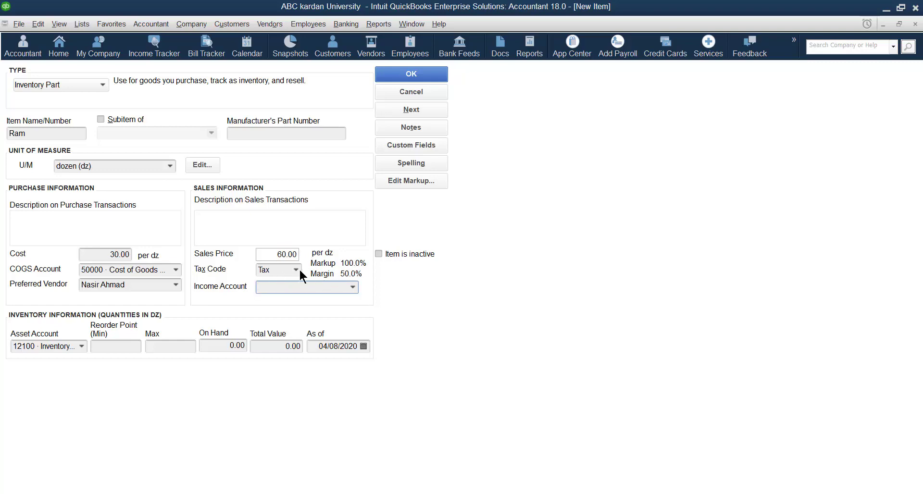
{"action": "left_click", "coordinate": [353, 287]}
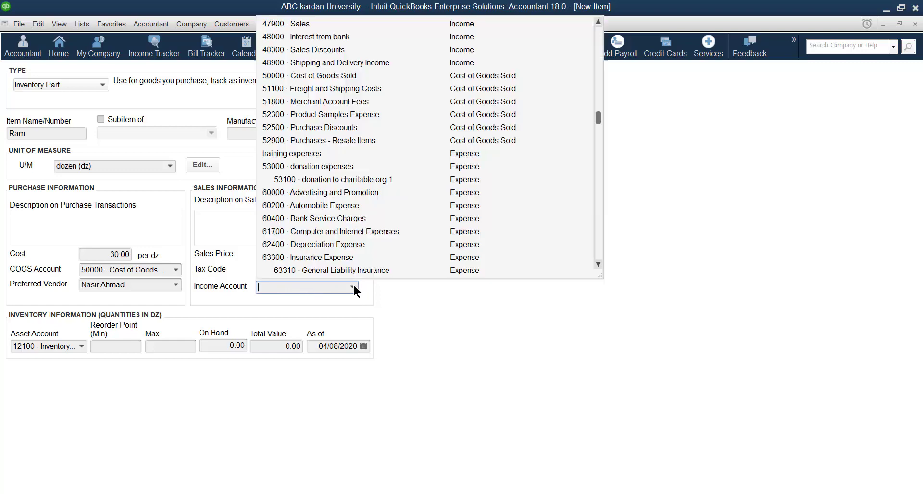
{"action": "left_click", "coordinate": [306, 24]}
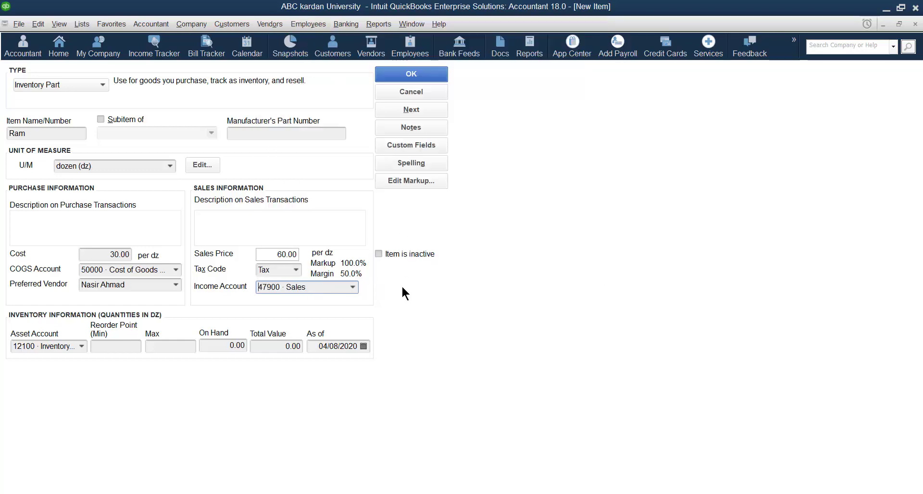
Set the Ram item's reorder point to 100 and its maximum to 1,000.
{"action": "left_click", "coordinate": [109, 343]}
{"action": "type", "text": "100"}
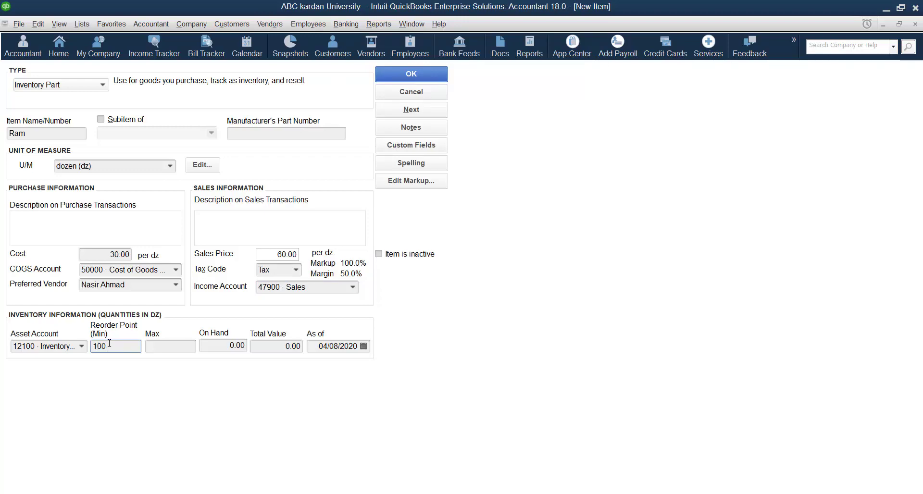
{"action": "left_click", "coordinate": [154, 346]}
{"action": "type", "text": "000"}
Set the Ram item's on-hand quantity to 400 as of 04/01/2020 and save the item.
{"action": "left_click", "coordinate": [210, 347]}
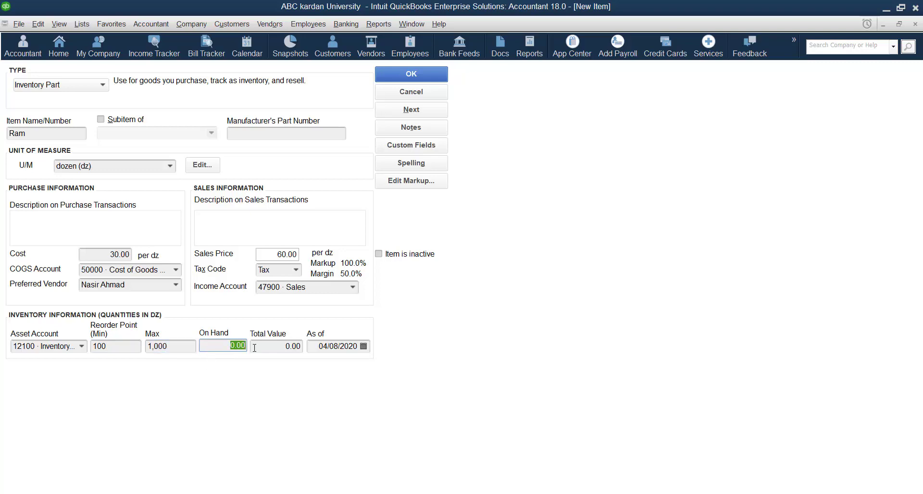
{"action": "type", "text": "400"}
{"action": "left_click", "coordinate": [283, 349]}
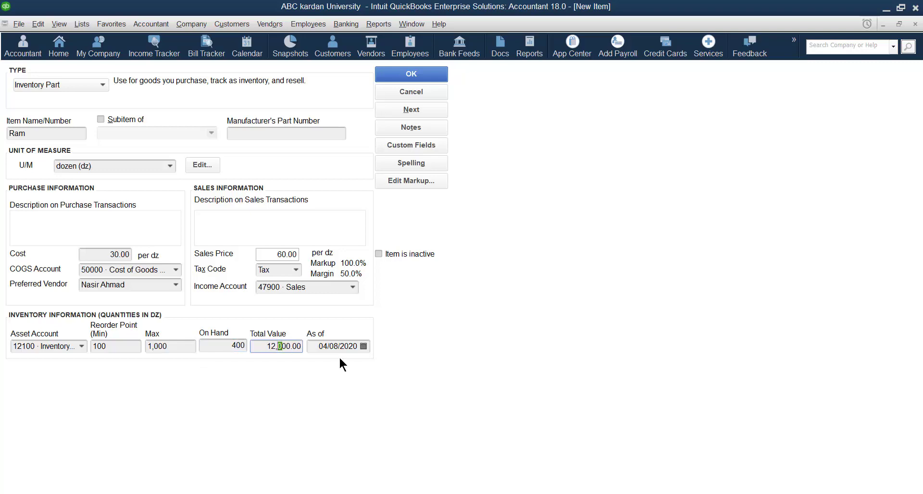
{"action": "left_click", "coordinate": [363, 348]}
{"action": "left_click", "coordinate": [363, 397]}
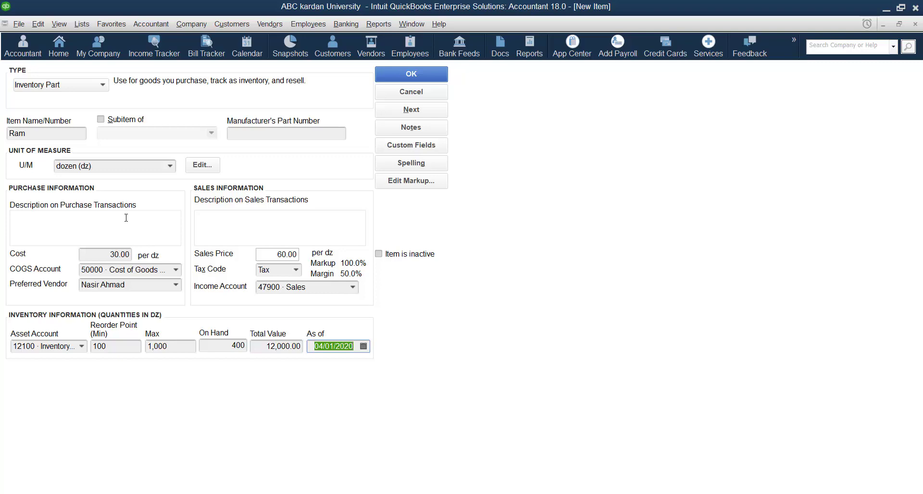
{"action": "left_click", "coordinate": [420, 75]}
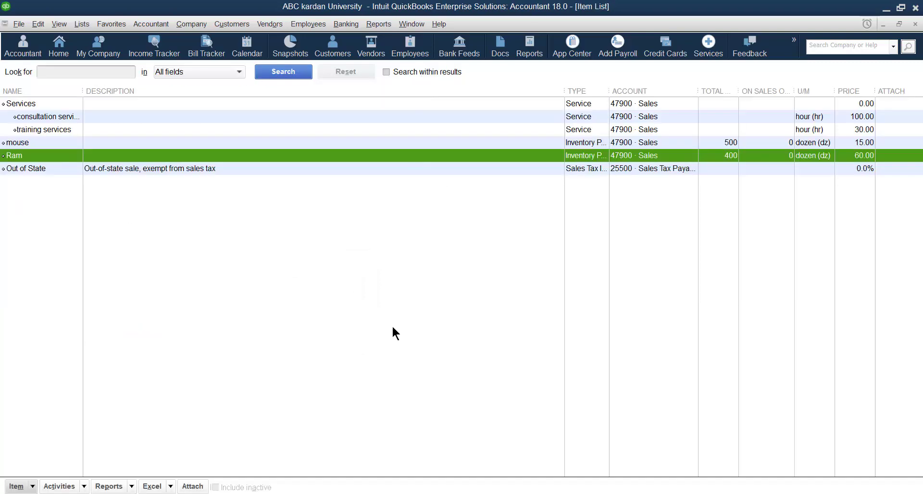